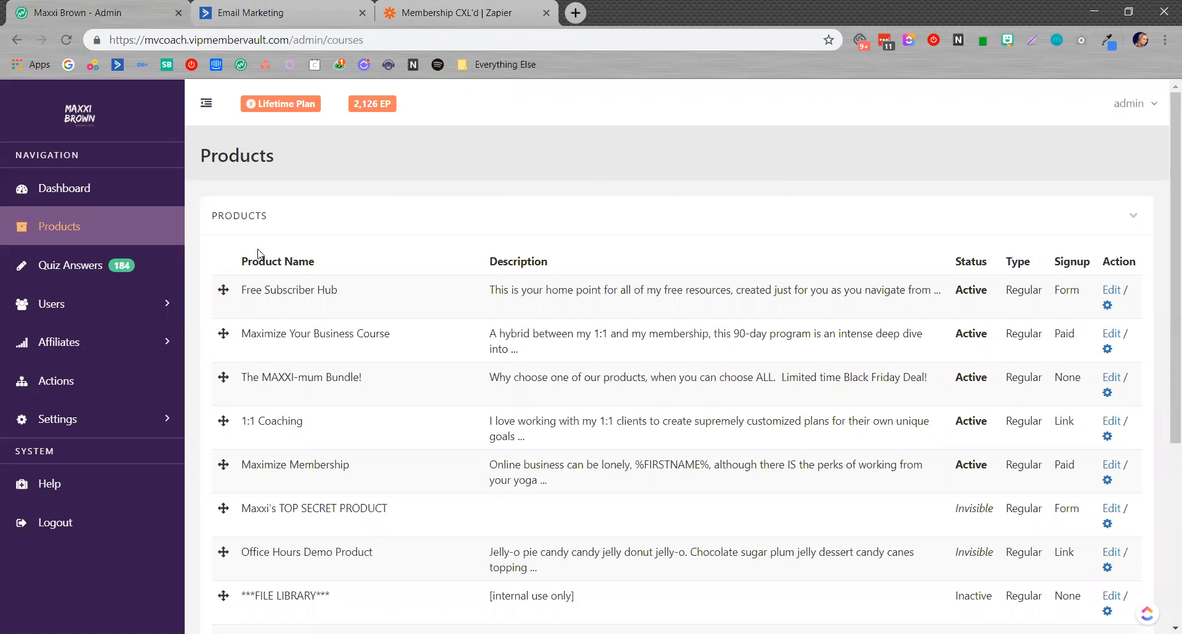
- Search the users list by the member's e-mail address and open that user's record for editing
left_click(119, 317)
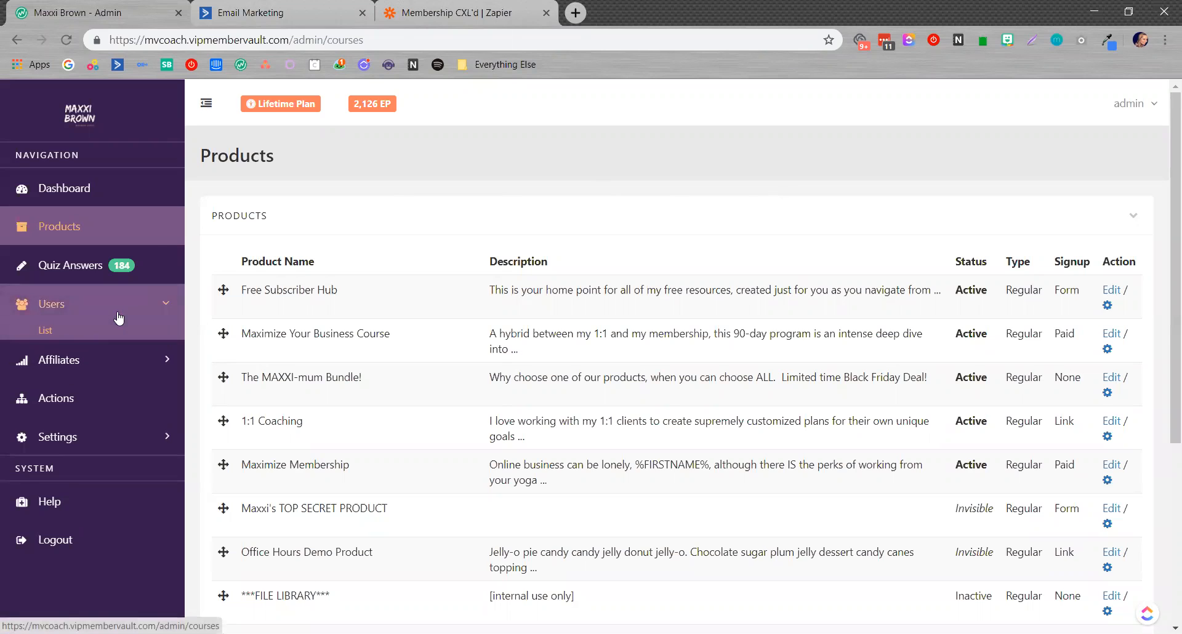
left_click(43, 333)
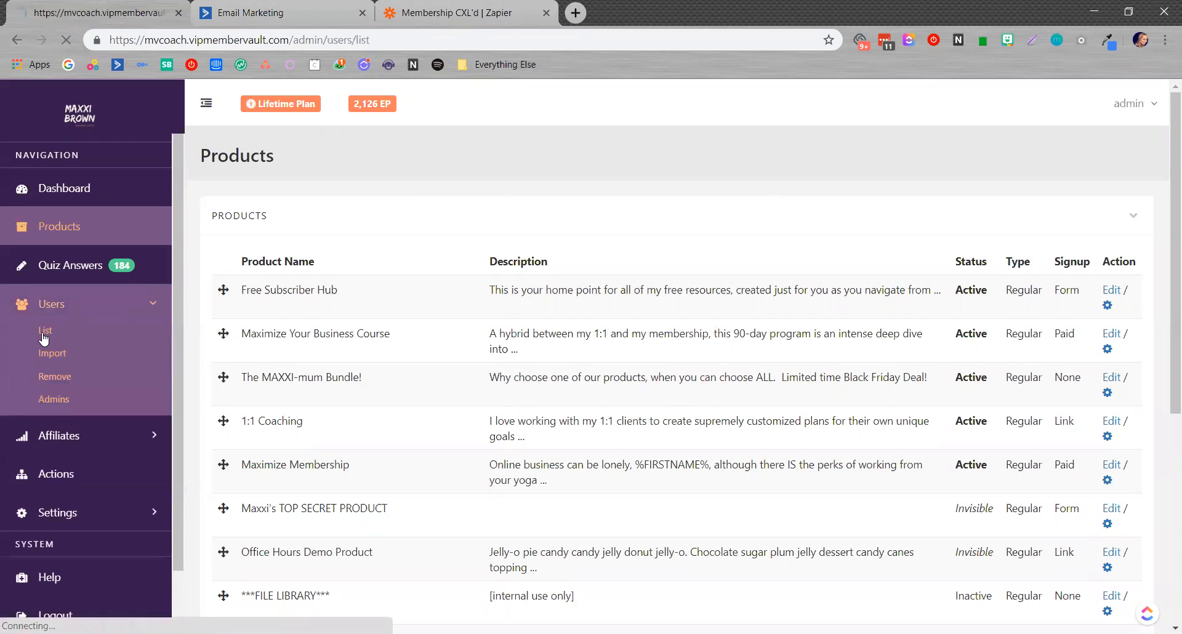
left_click(659, 252)
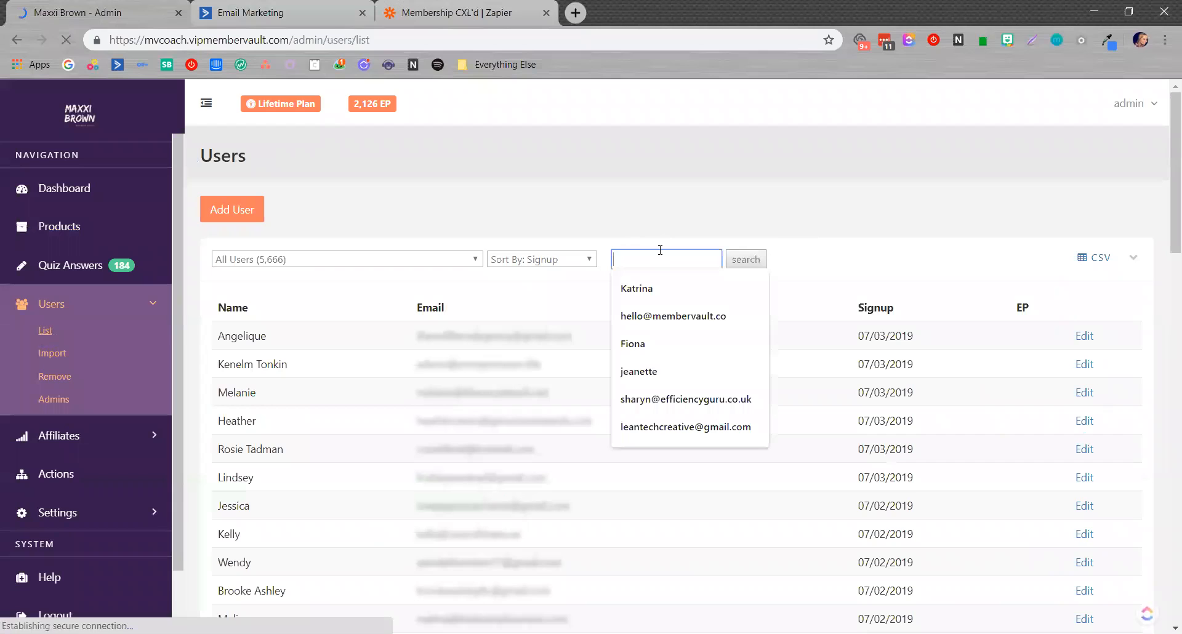
left_click(651, 317)
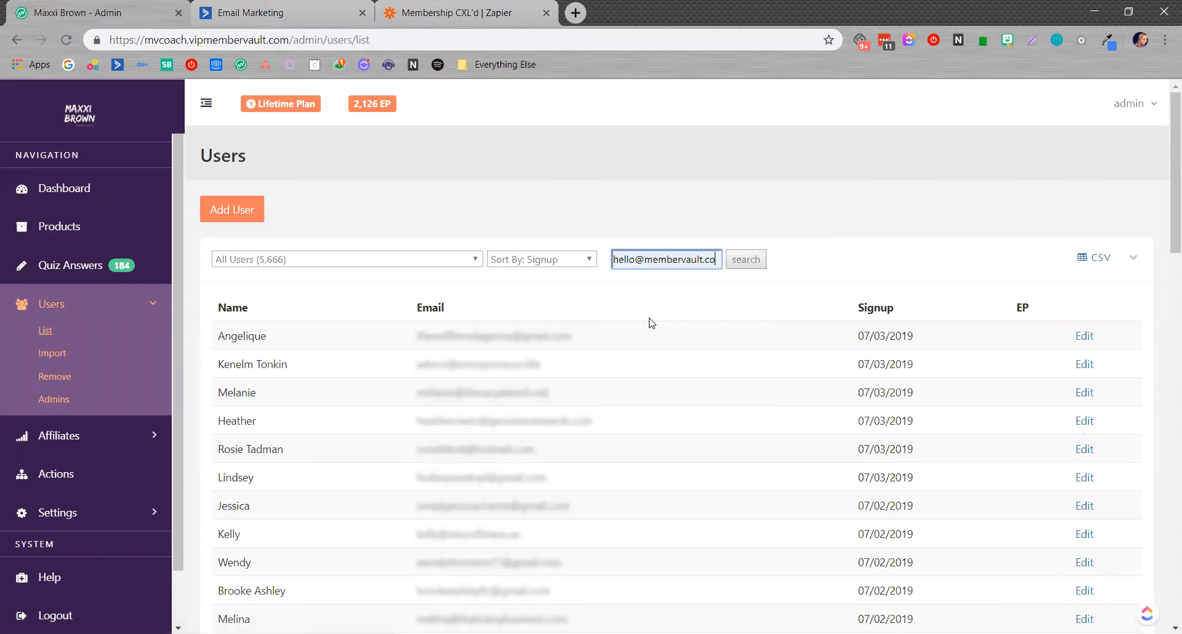
left_click(742, 261)
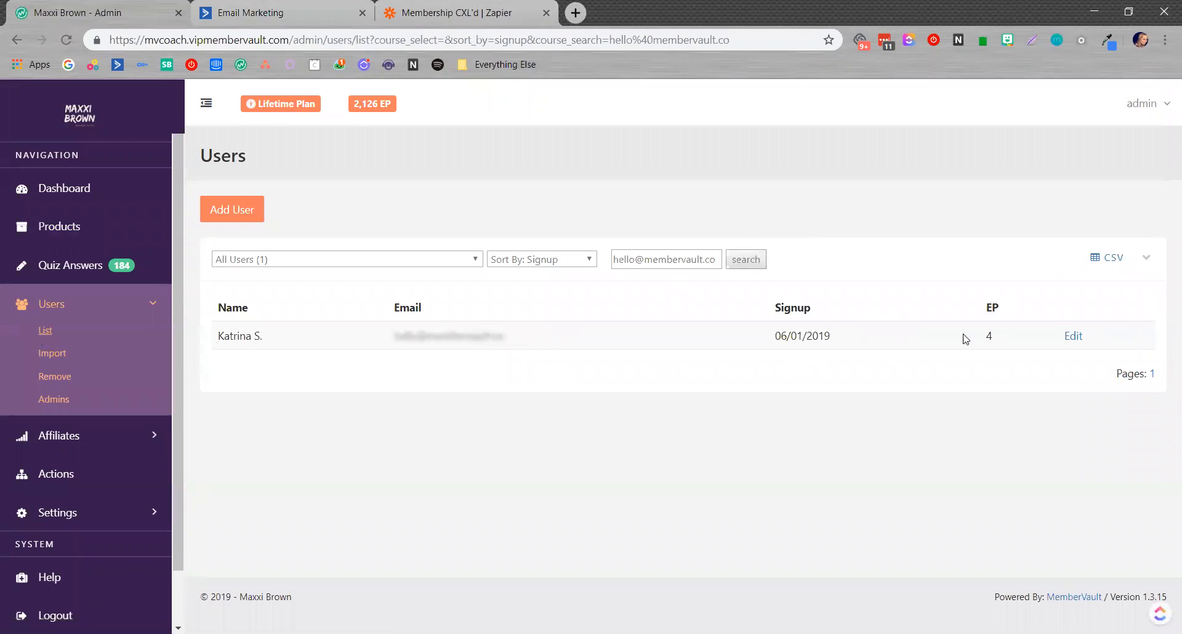
left_click(1076, 339)
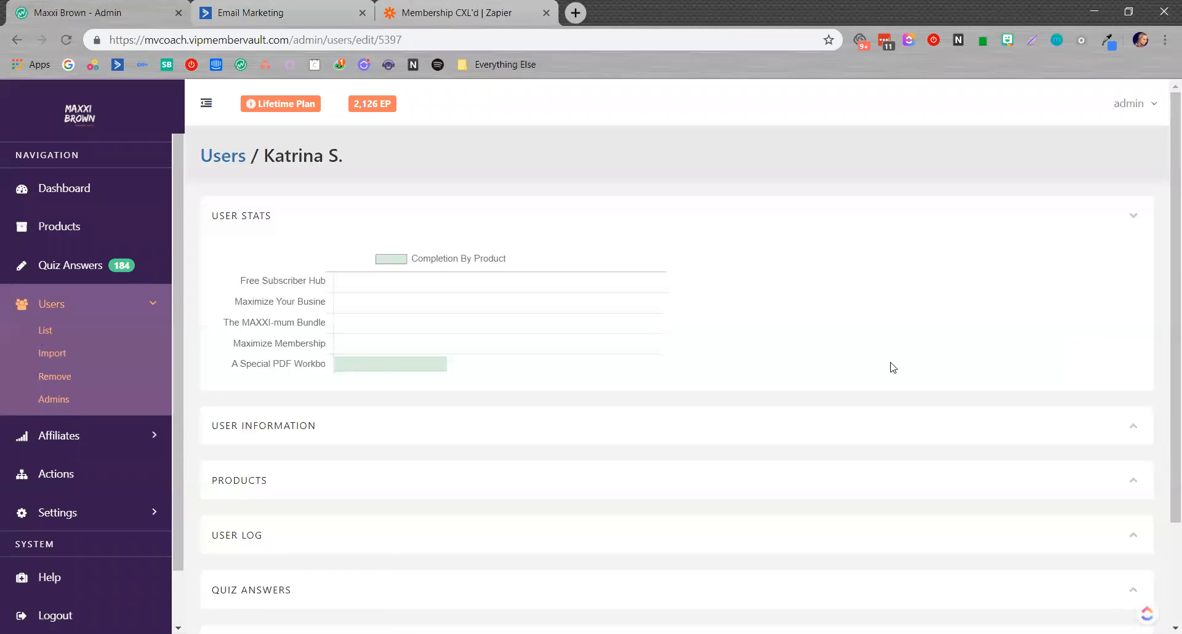
- Remove the user's access to the Maximize Membership product and save the user
scroll(758, 372, "down", 3)
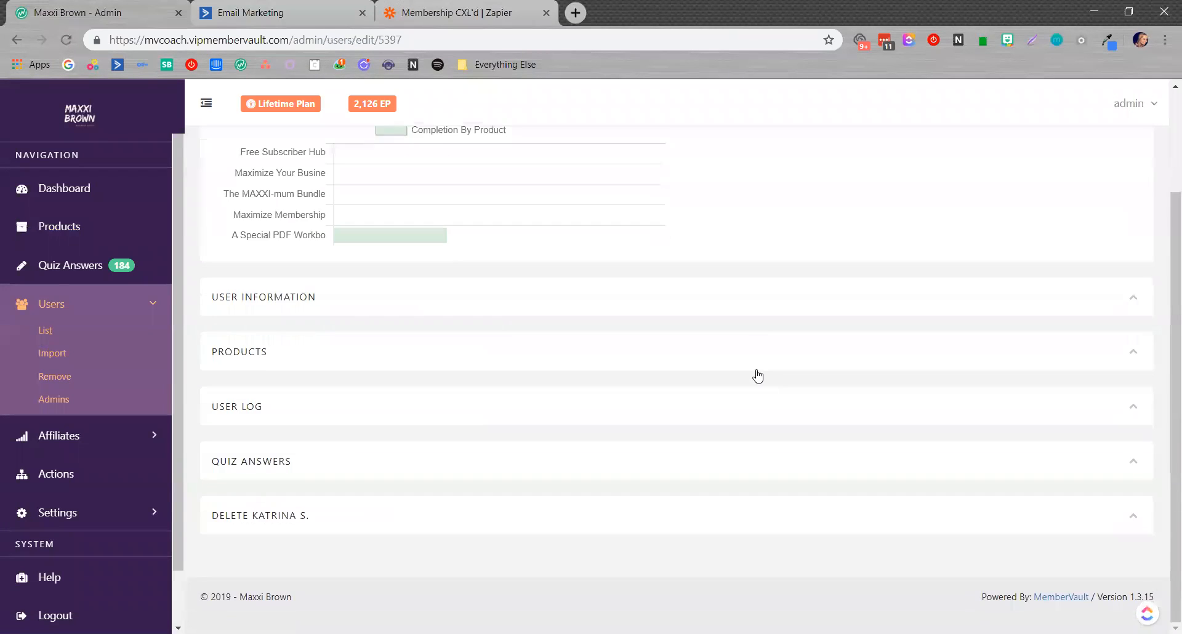
left_click(552, 361)
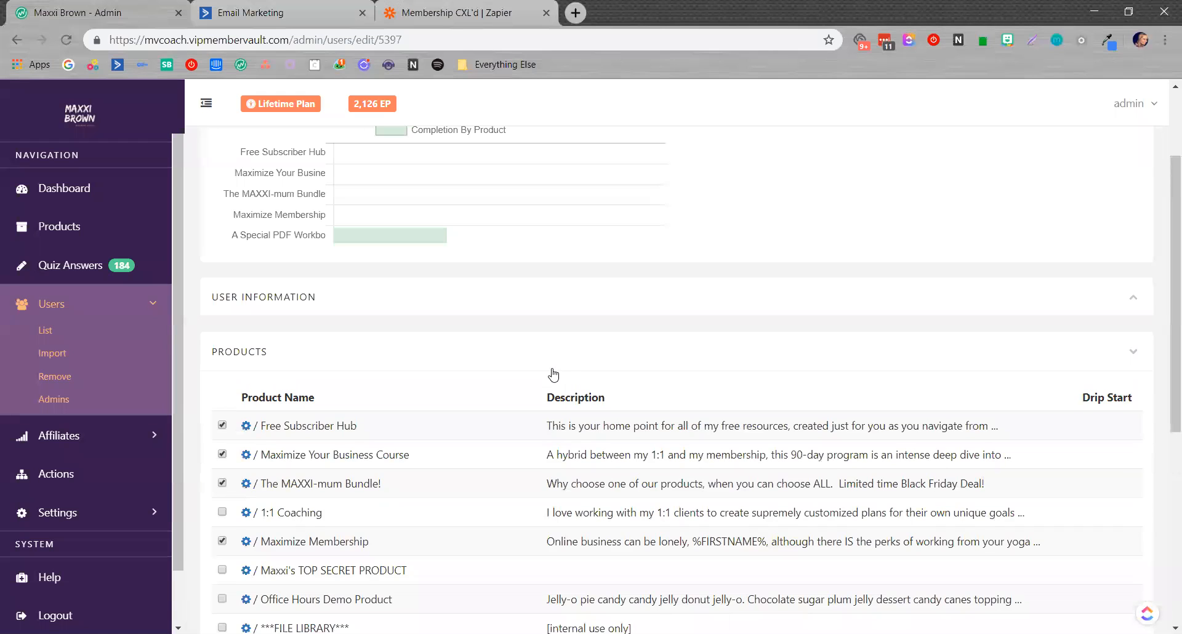
scroll(536, 360, "down", 3)
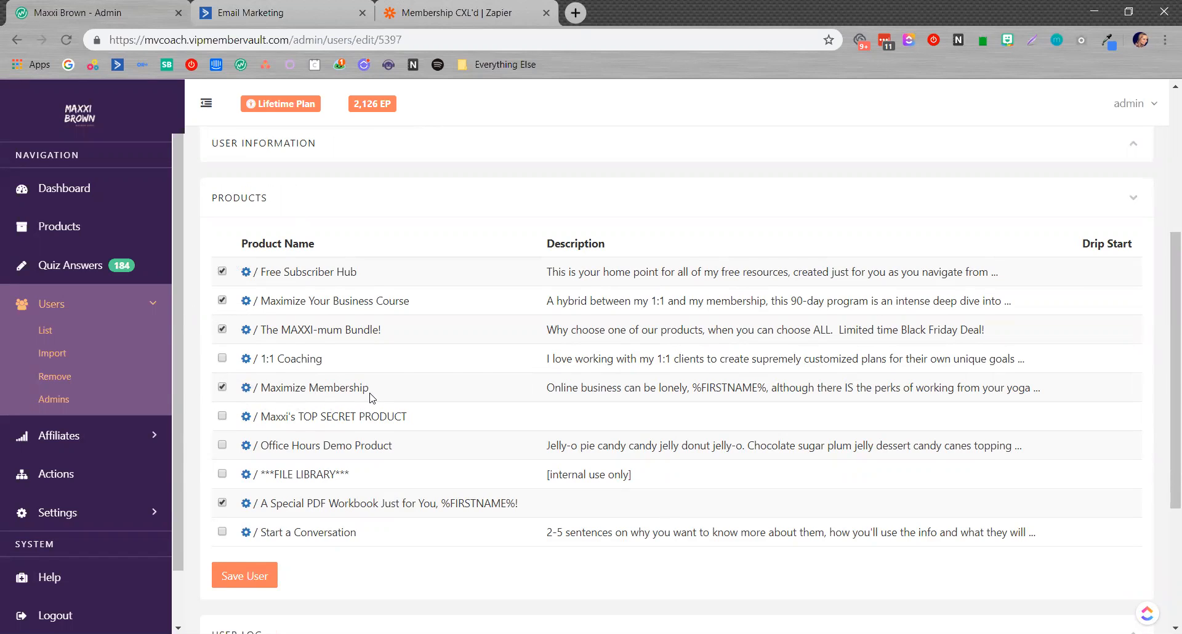
left_click(221, 389)
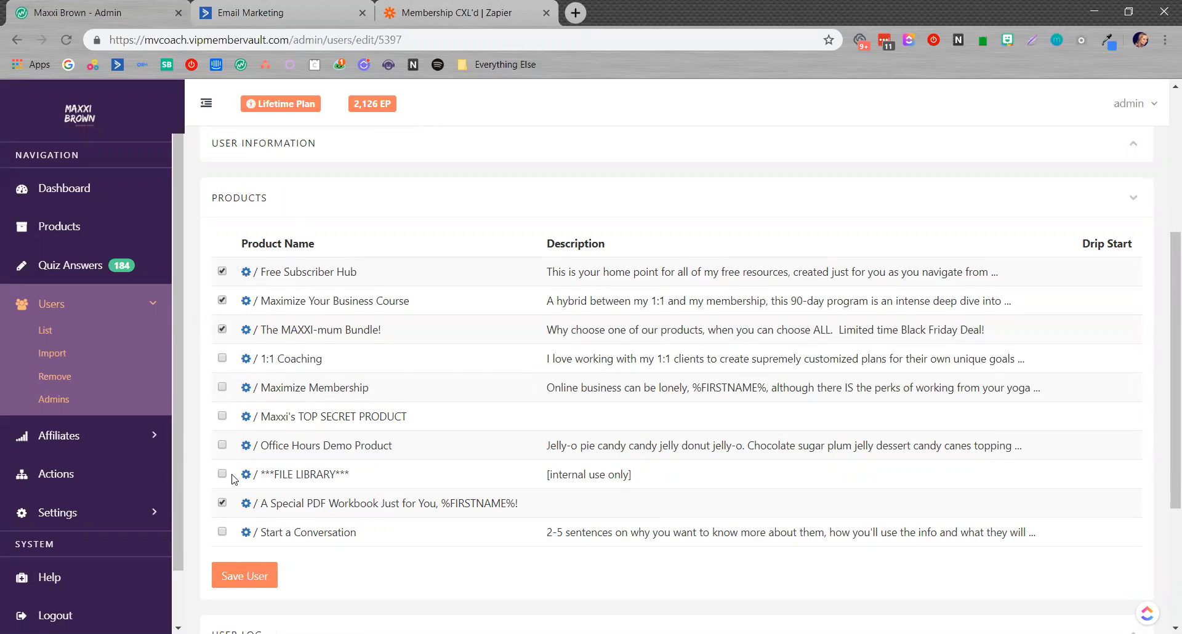
left_click(248, 579)
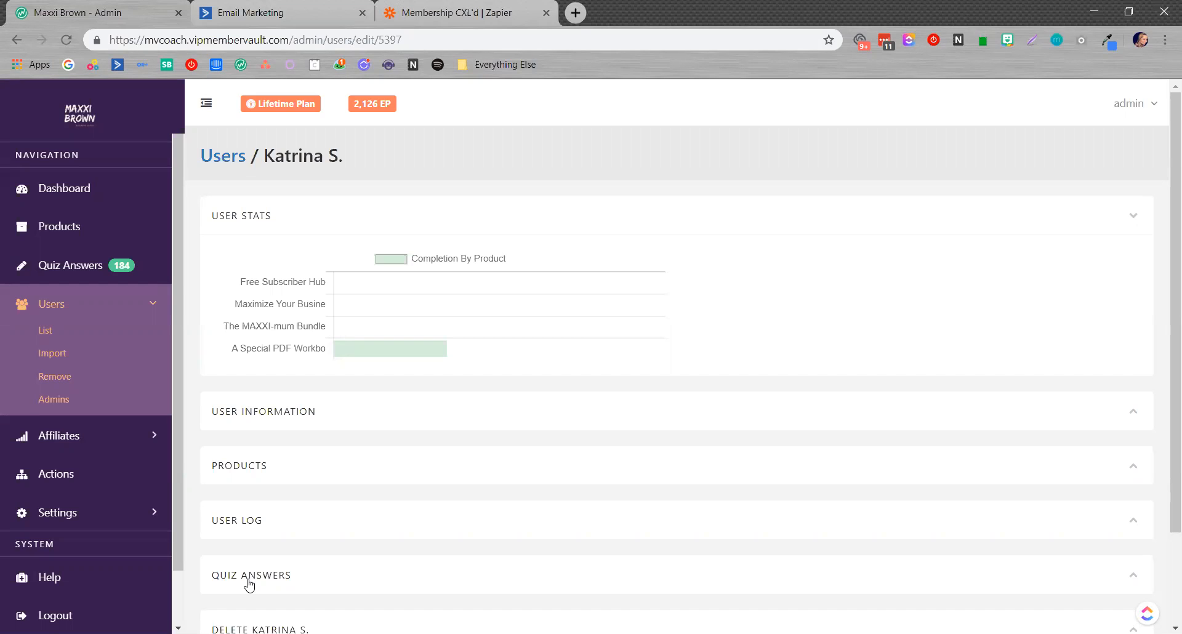
- Give the user access to the Maximize Membership product again and save the user
left_click(275, 474)
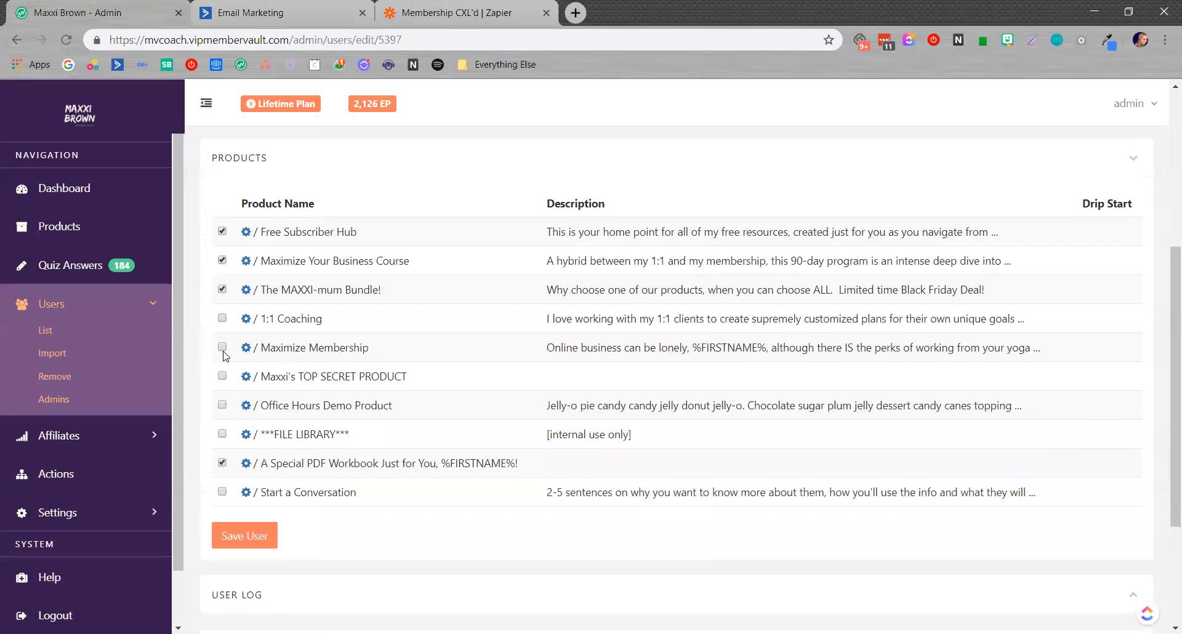
left_click(223, 348)
left_click(245, 545)
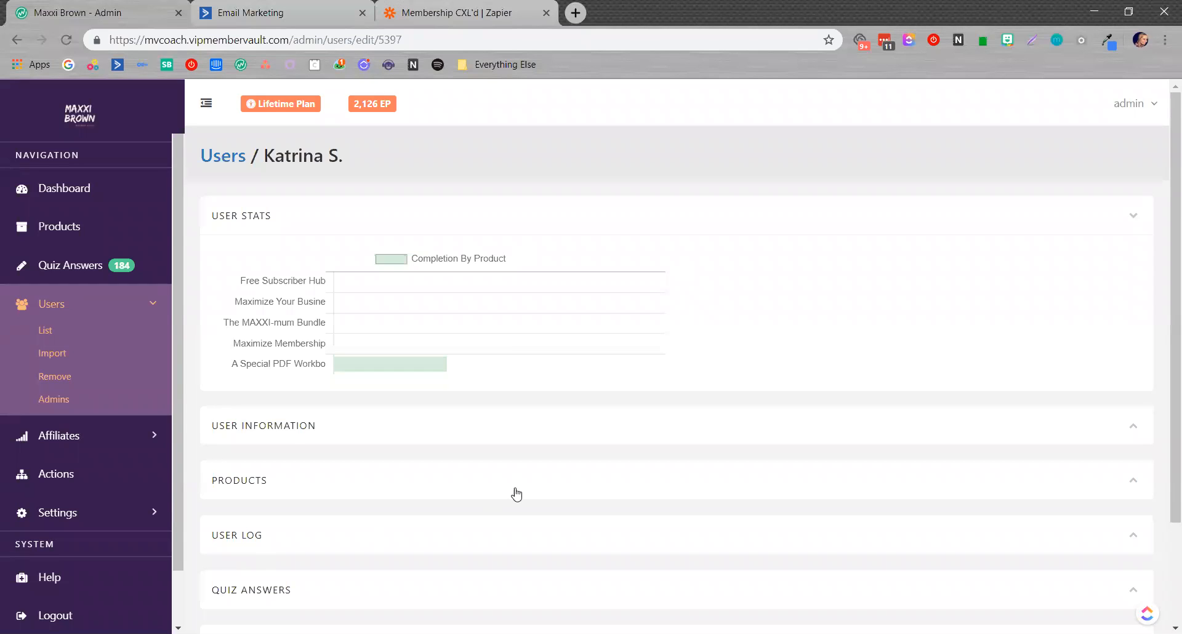
scroll(514, 490, "down", 2)
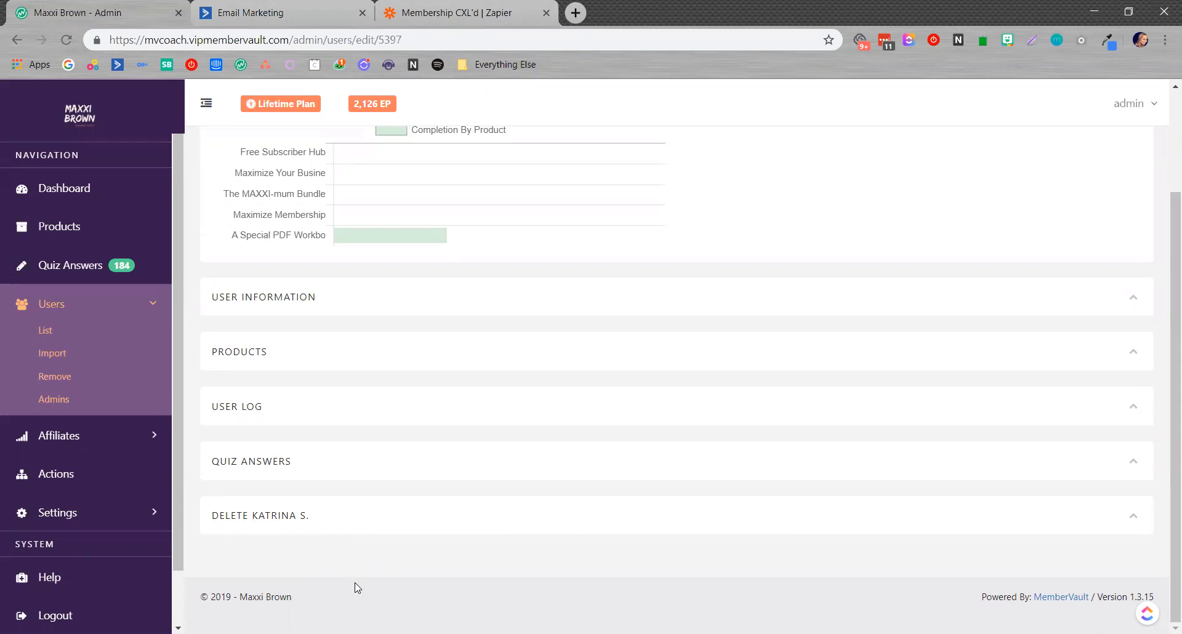
- Switch to ActiveCampaign and review the trigger and webhook action of the "Membership CXL - remove product access" automation
left_click(269, 18)
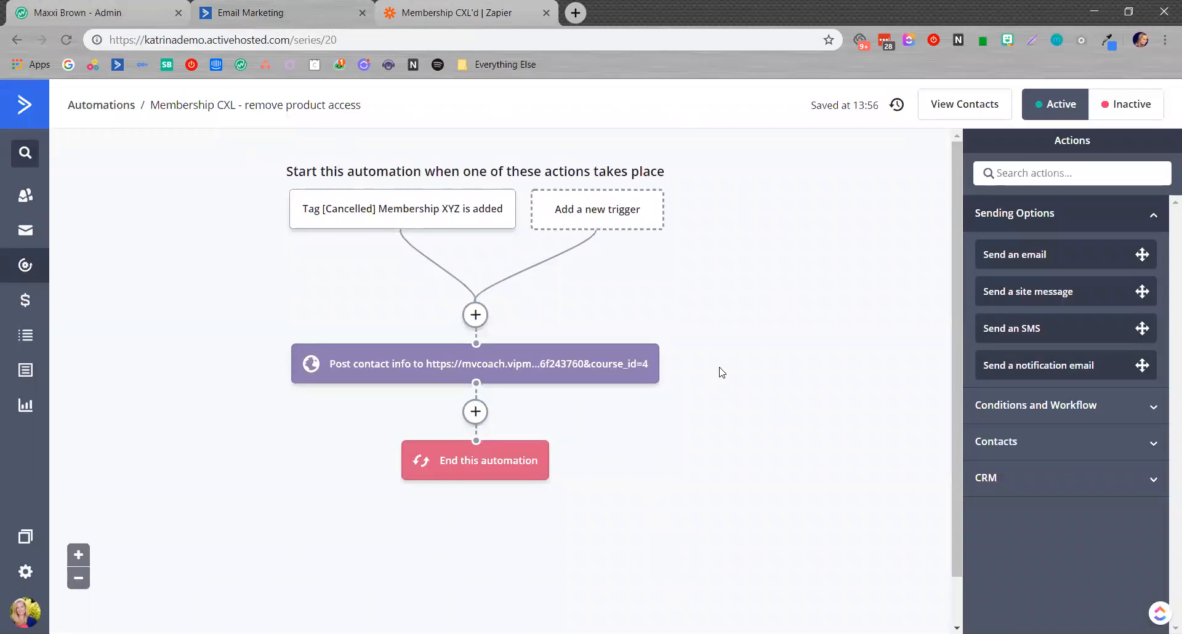
mouse_move(387, 234)
mouse_move(556, 386)
- Switch to MemberVault and open the webhook options for Active Campaign Automation in the Advanced Integration settings
left_click(94, 21)
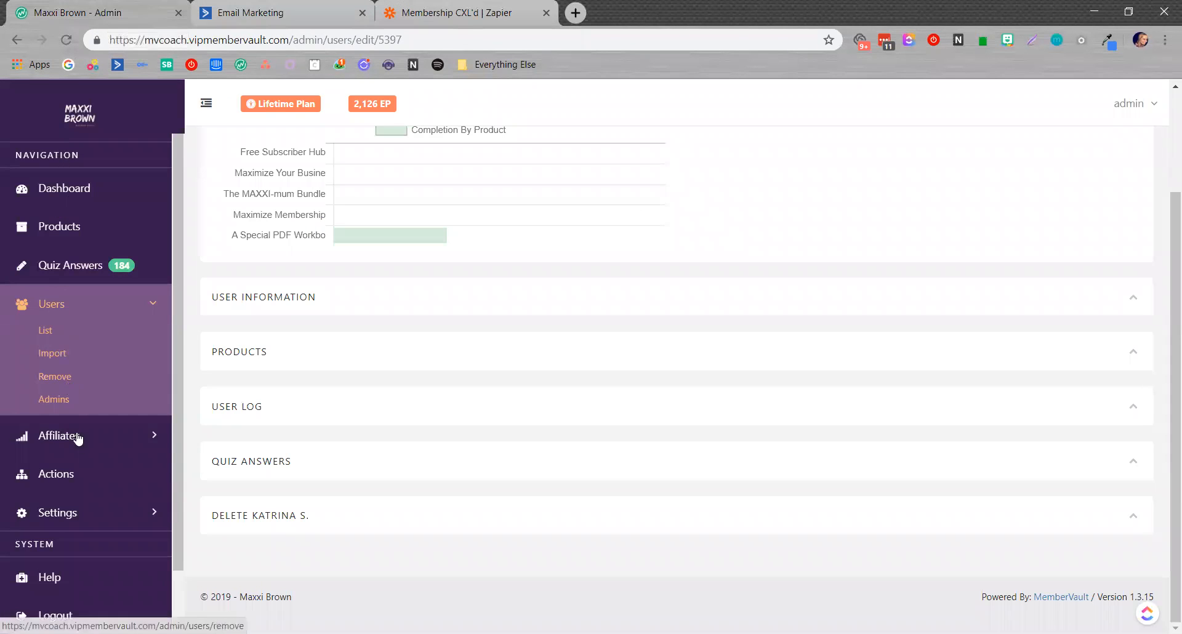
left_click(91, 513)
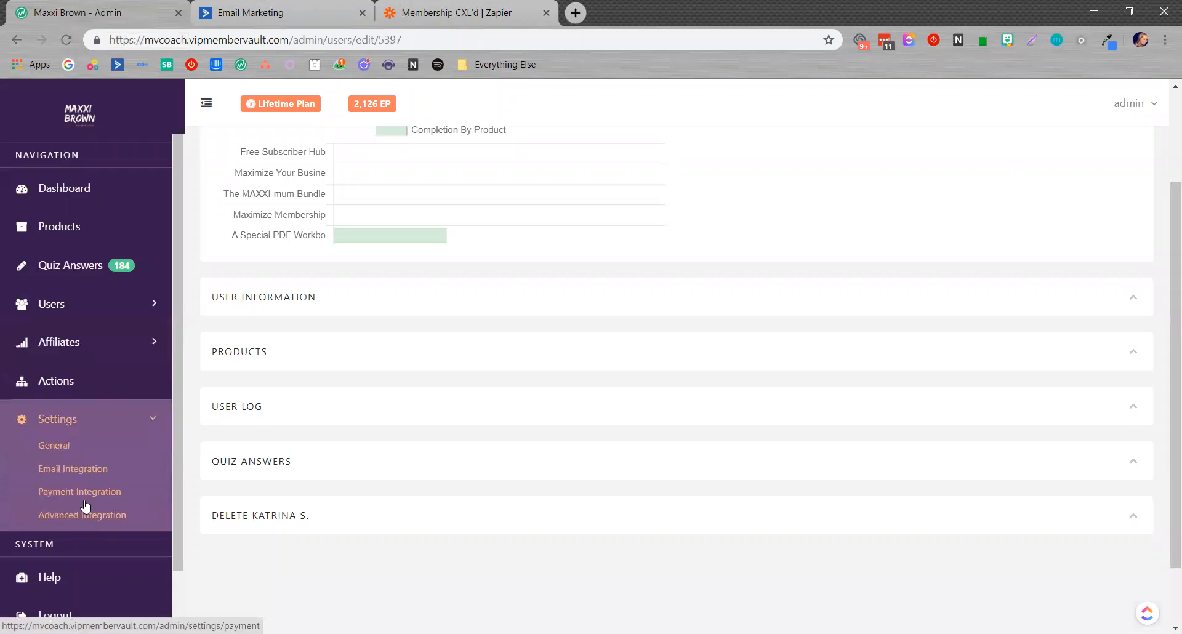
left_click(80, 517)
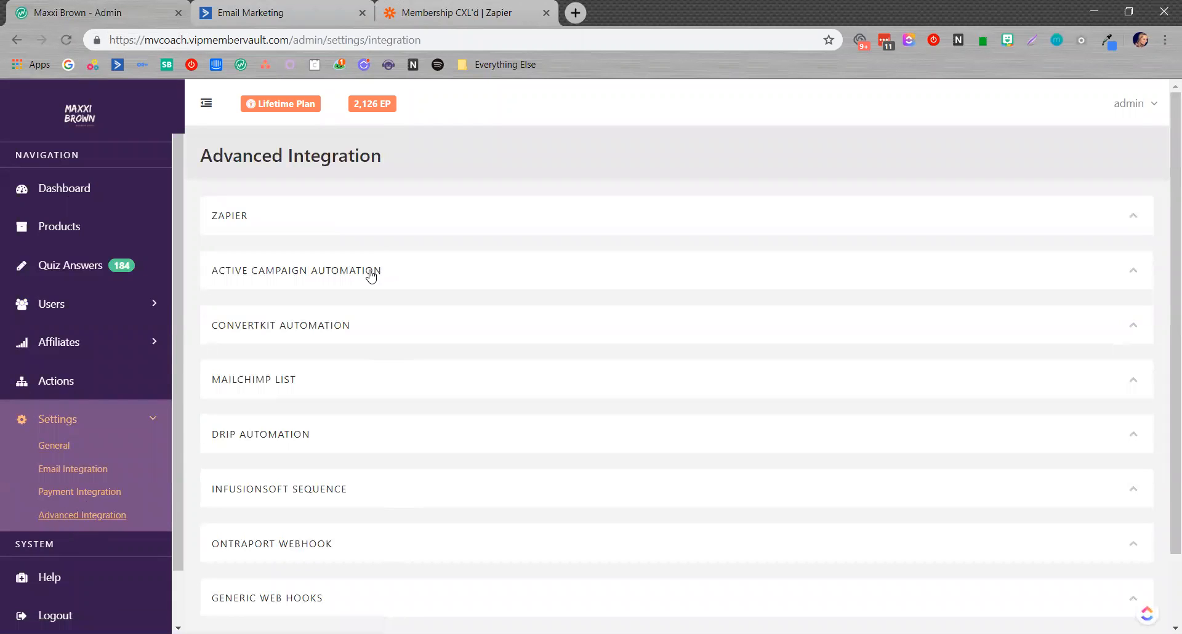
left_click(372, 275)
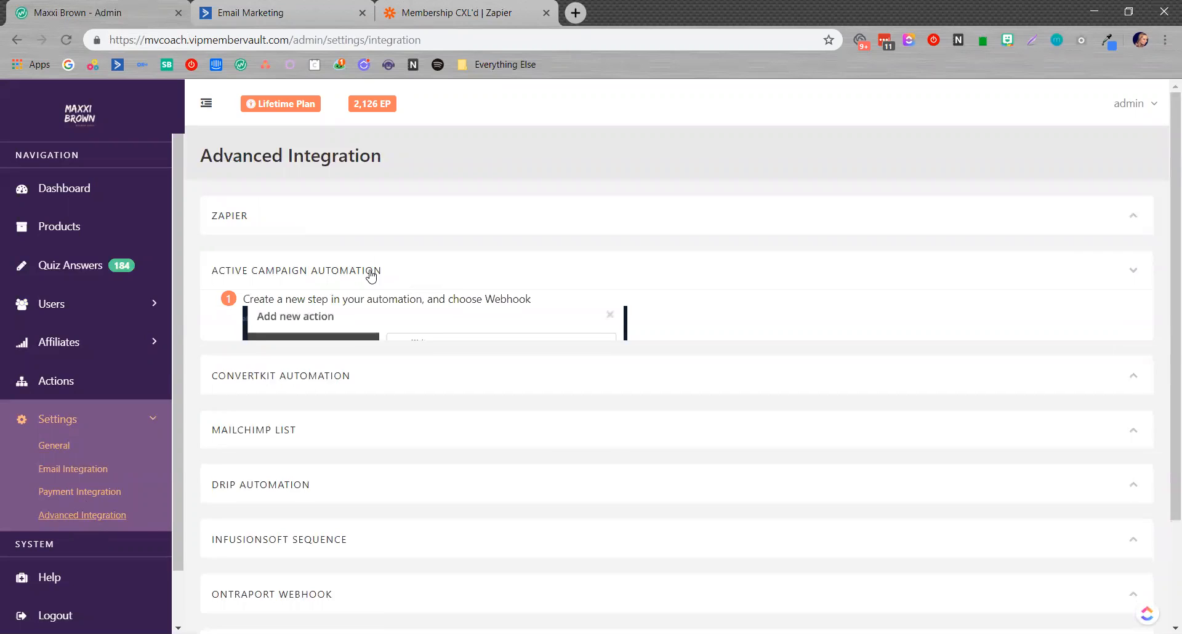
scroll(810, 349, "down", 3)
scroll(810, 349, "down", 2)
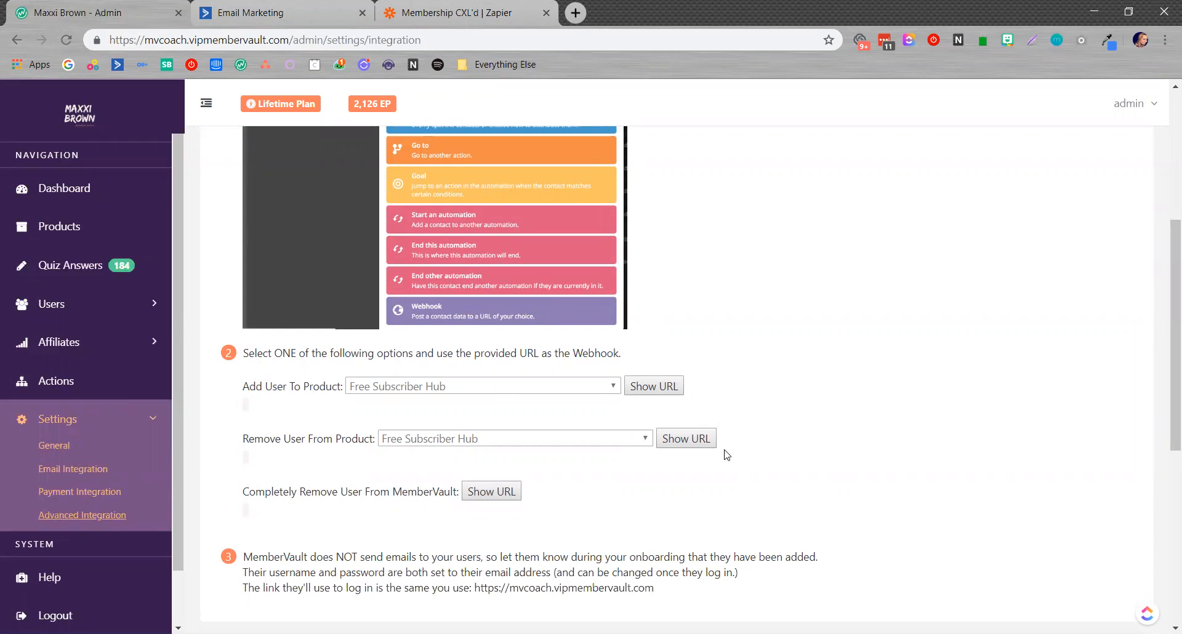
- Show the webhook URL that removes a user from the Maximize Membership product
left_click(636, 442)
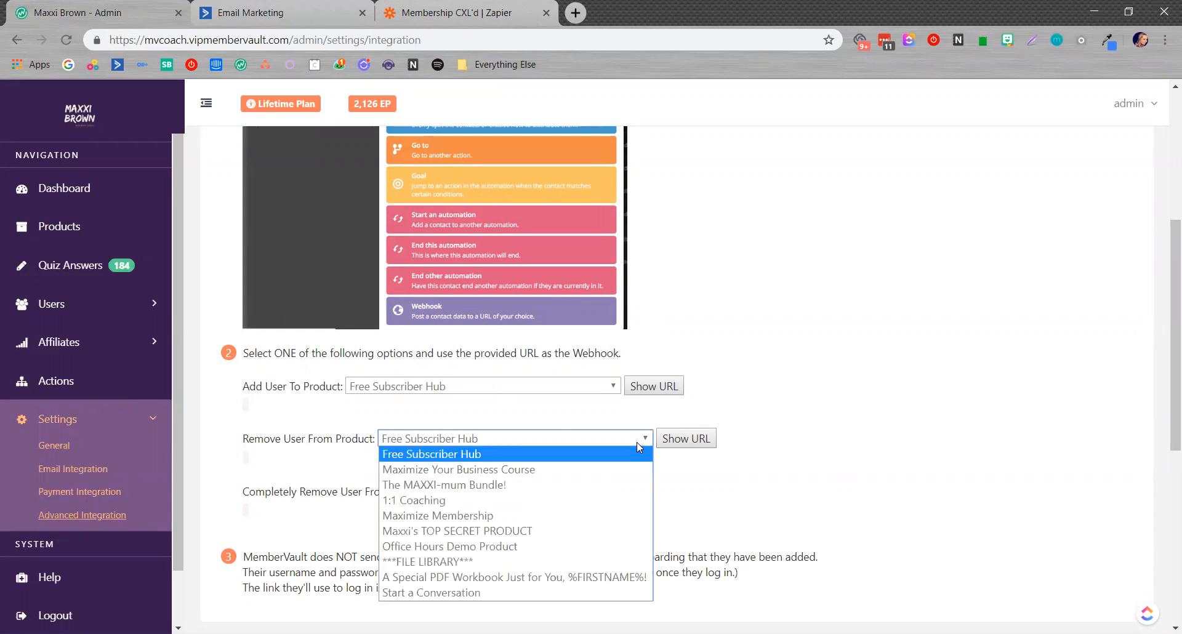
left_click(503, 519)
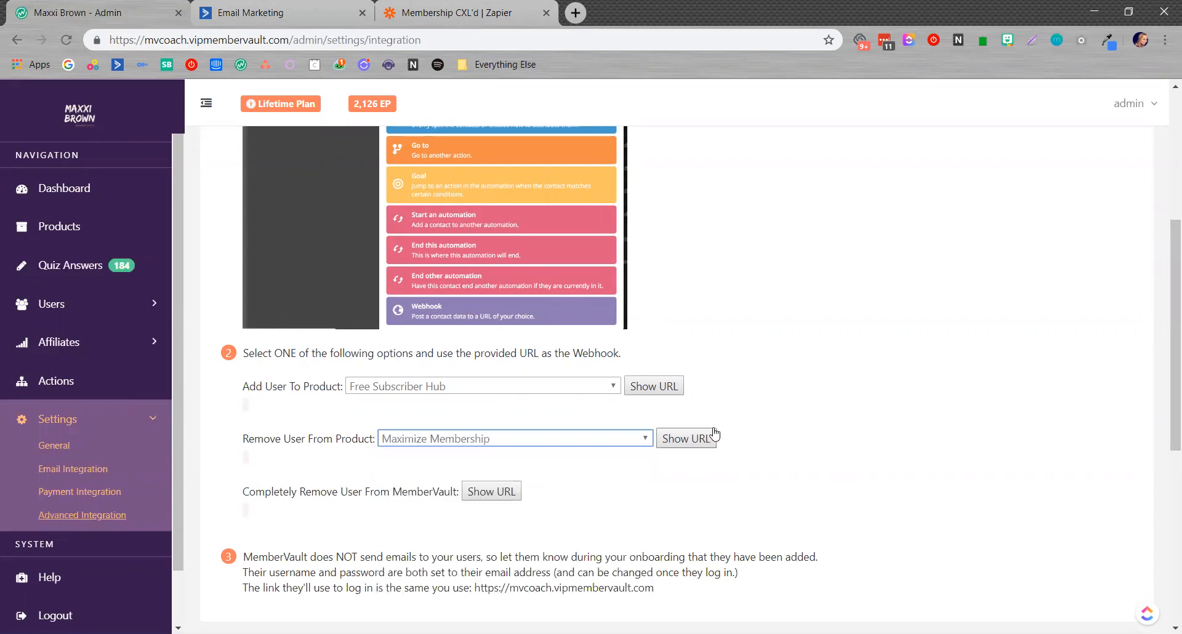
left_click(687, 442)
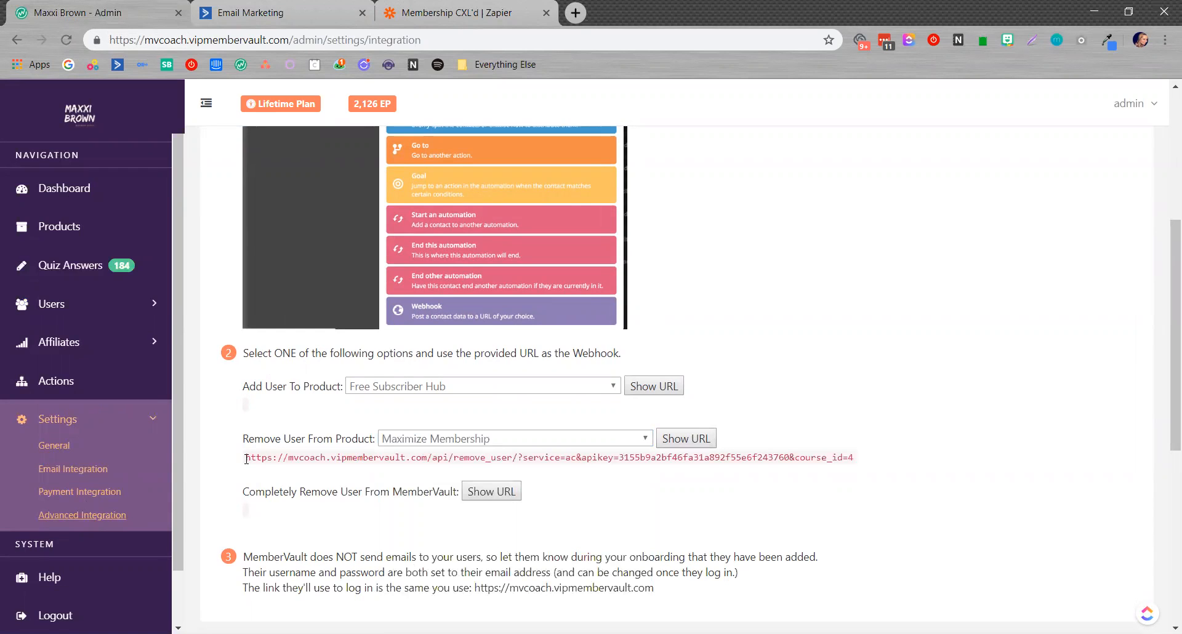
- Highlight the whole removal webhook URL and its remove_user portion to examine them, and clear the selection
left_click_drag(517, 480, 853, 458)
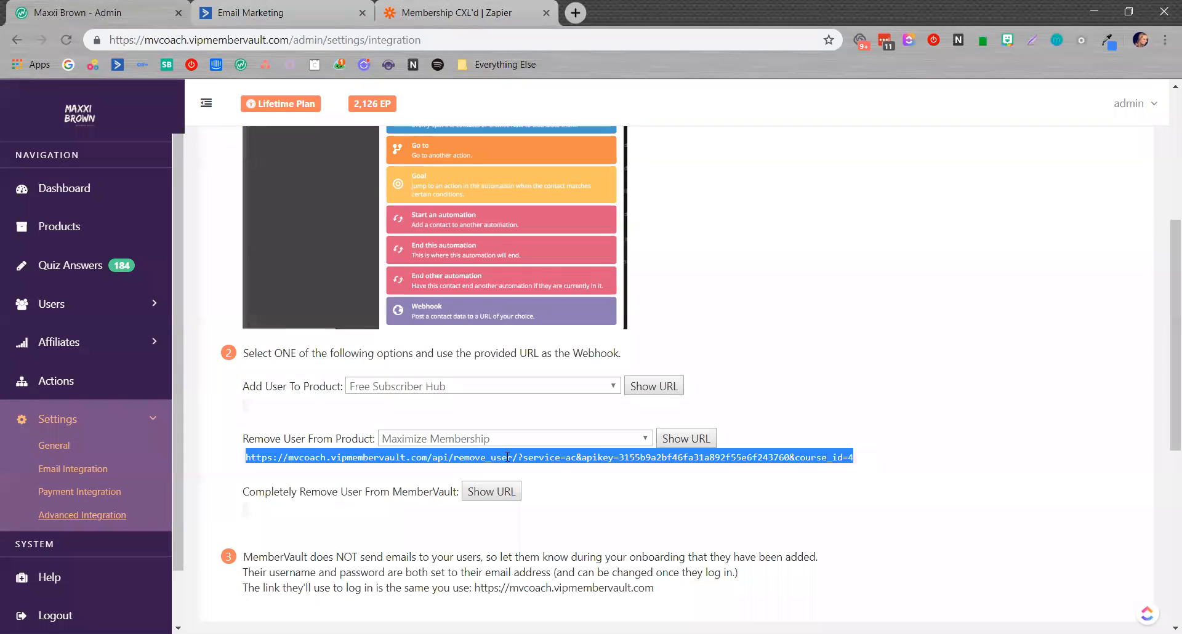
left_click(419, 482)
left_click_drag(454, 457, 514, 460)
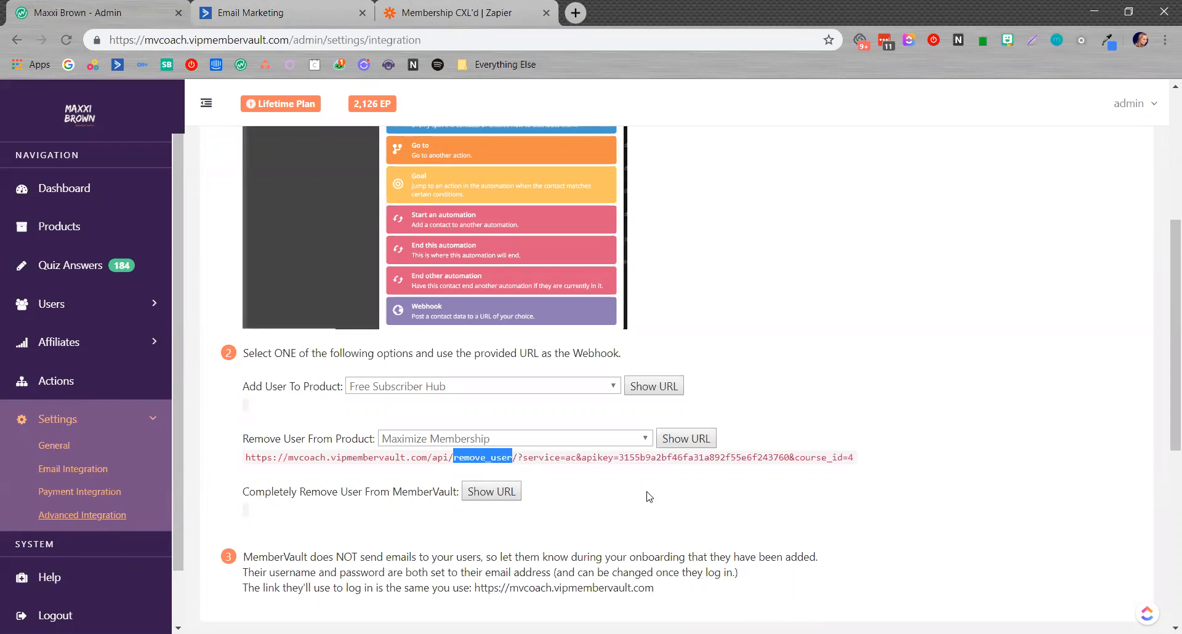
left_click(647, 475)
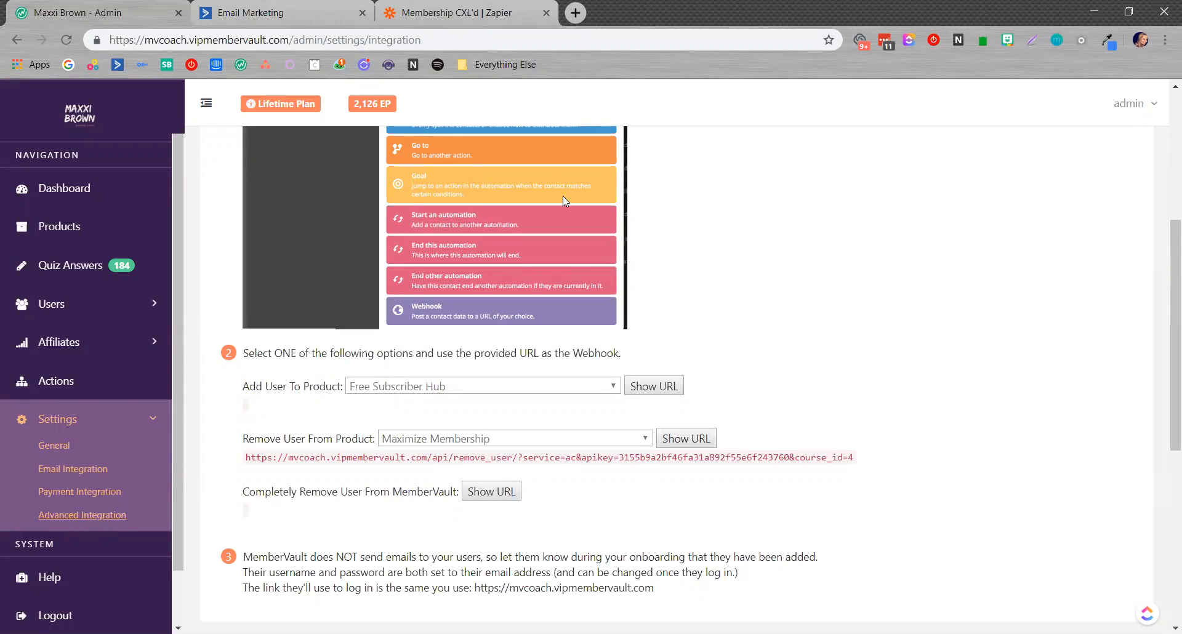
- Review the cancellation tag trigger in the ActiveCampaign automation, and switch to Zapier to view the available Member Vault actions
left_click(288, 9)
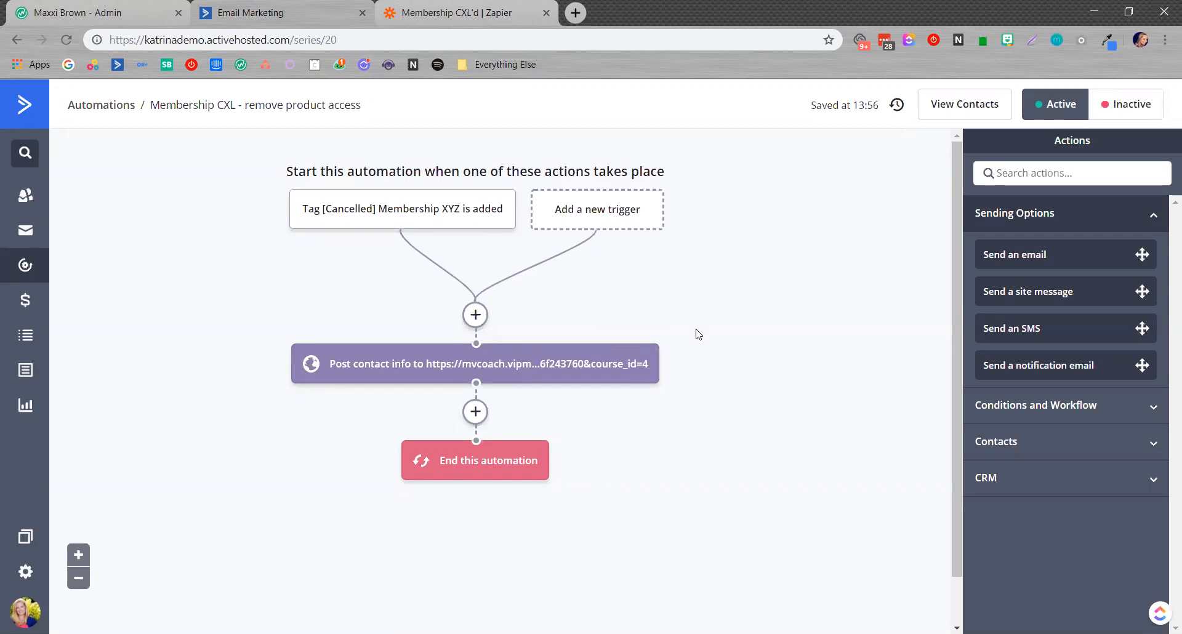
mouse_move(324, 233)
left_click(405, 22)
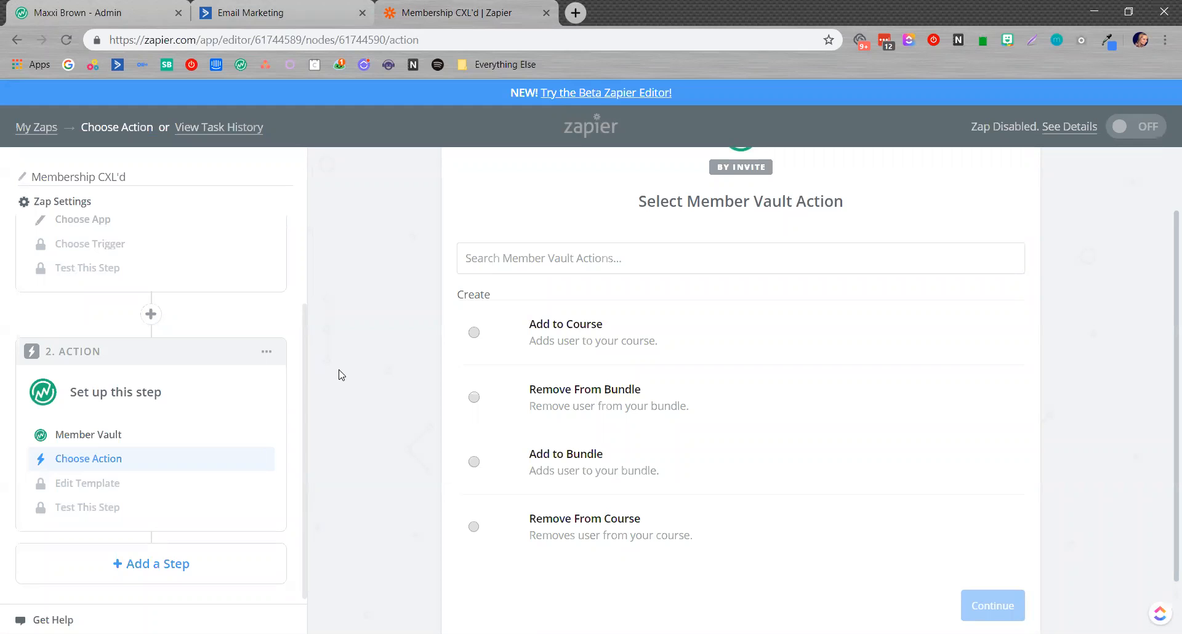
- Reload MemberVault's Advanced Integration settings to view the Zapier section, and return to the Membership CXL'd Zap in Zapier
left_click(103, 18)
left_click(82, 514)
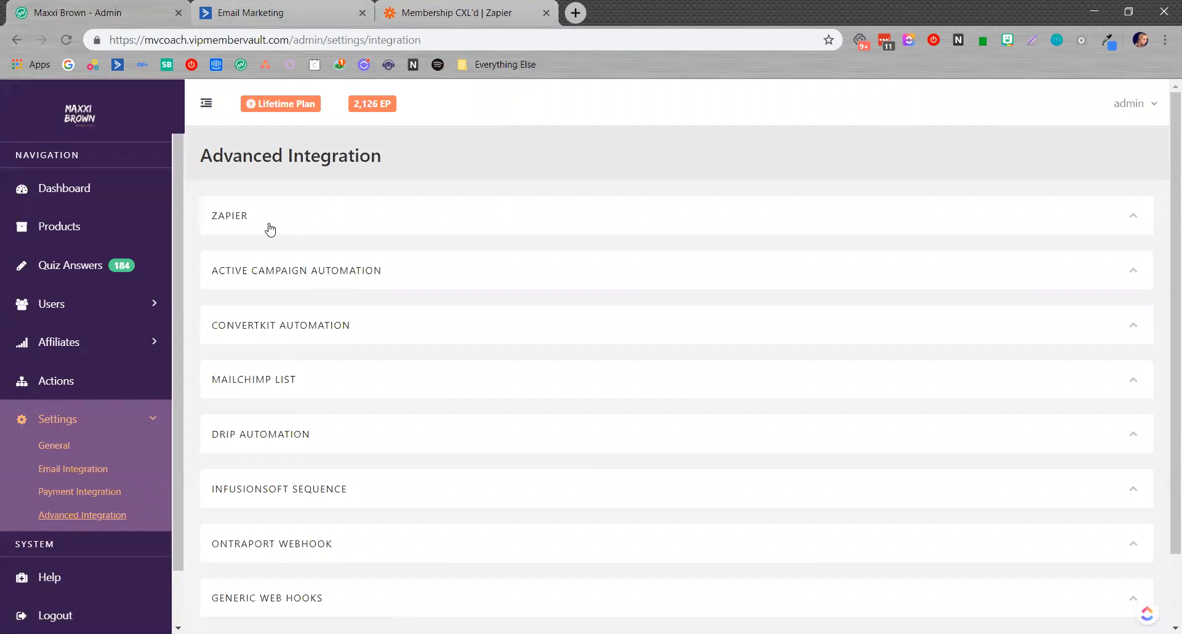
left_click(414, 22)
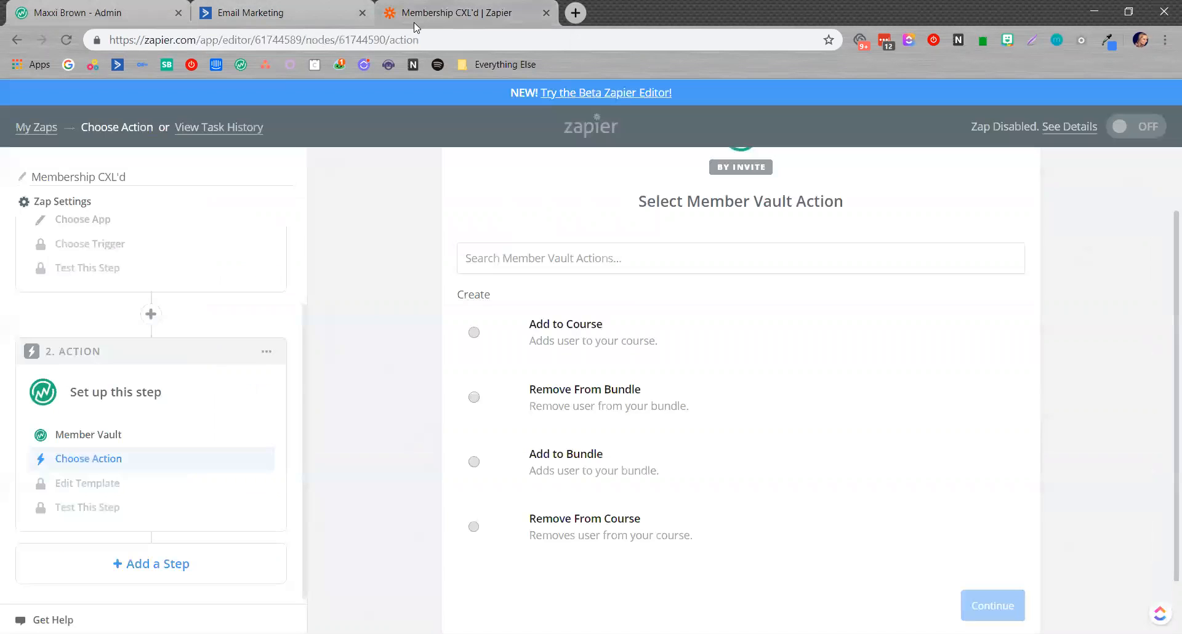